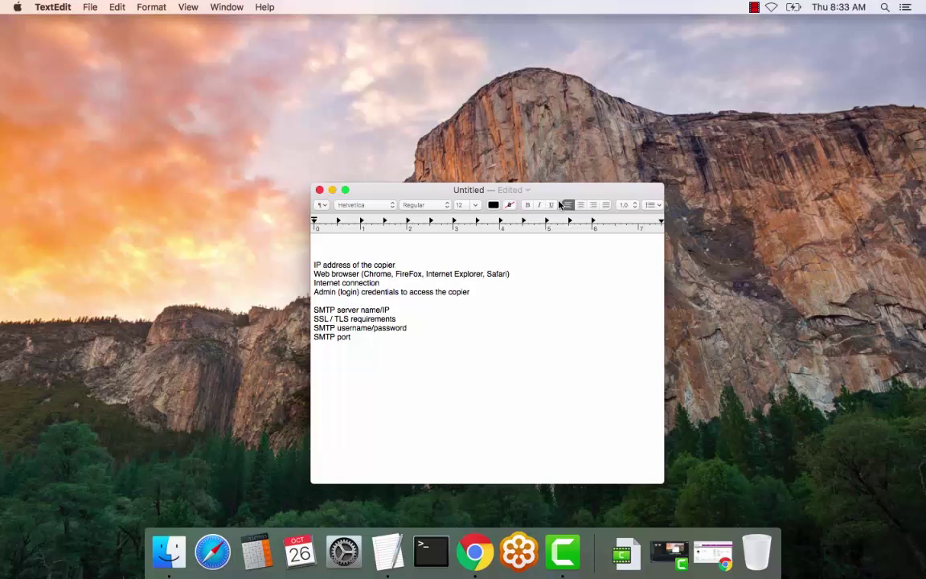
# Minimize the TextEdit note listing the copier and SMTP setup requirements
pyautogui.click(333, 190)
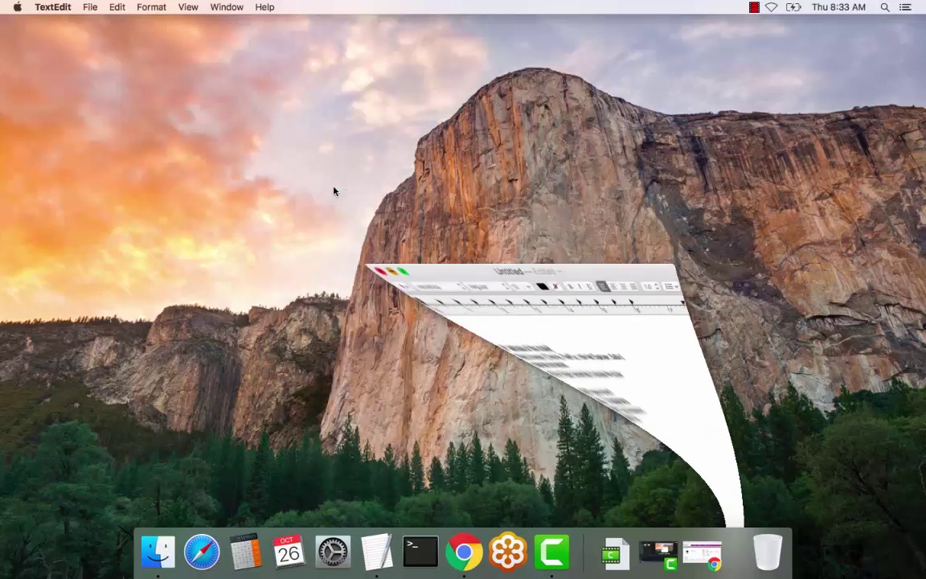
# Log in to the copier's SyncThru page in Chrome with the admin ID and password, declining password saving
pyautogui.click(453, 551)
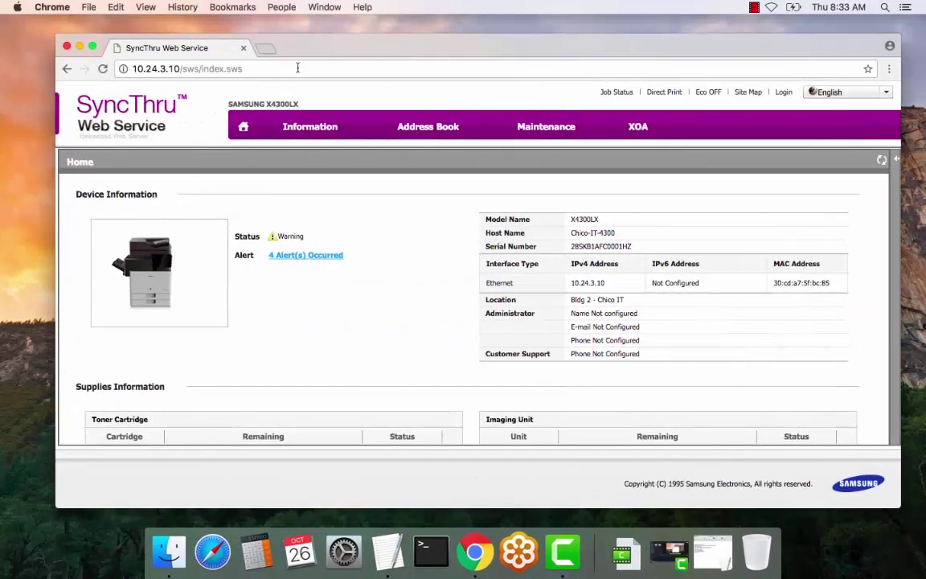
pyautogui.click(298, 71)
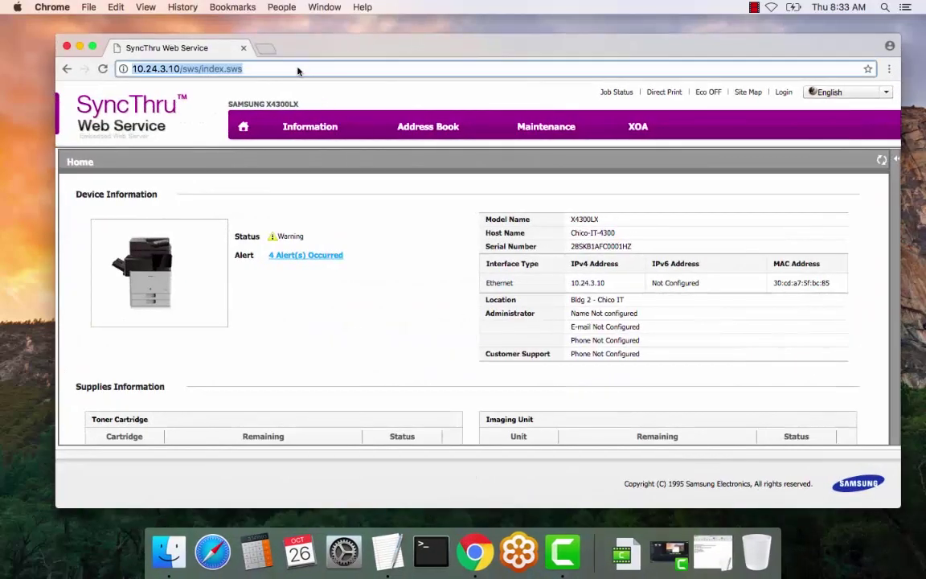
pyautogui.click(784, 93)
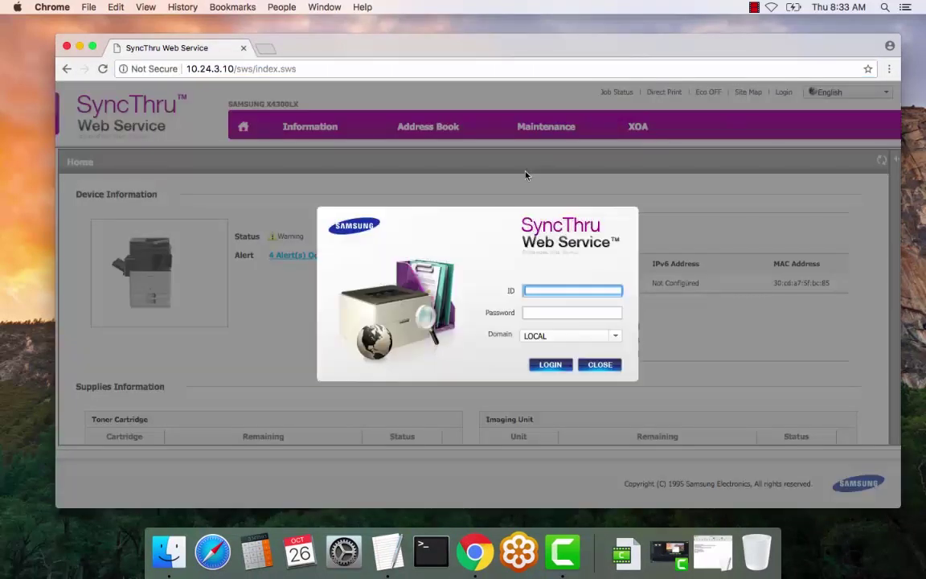
pyautogui.write('admin')
pyautogui.press('Tab')
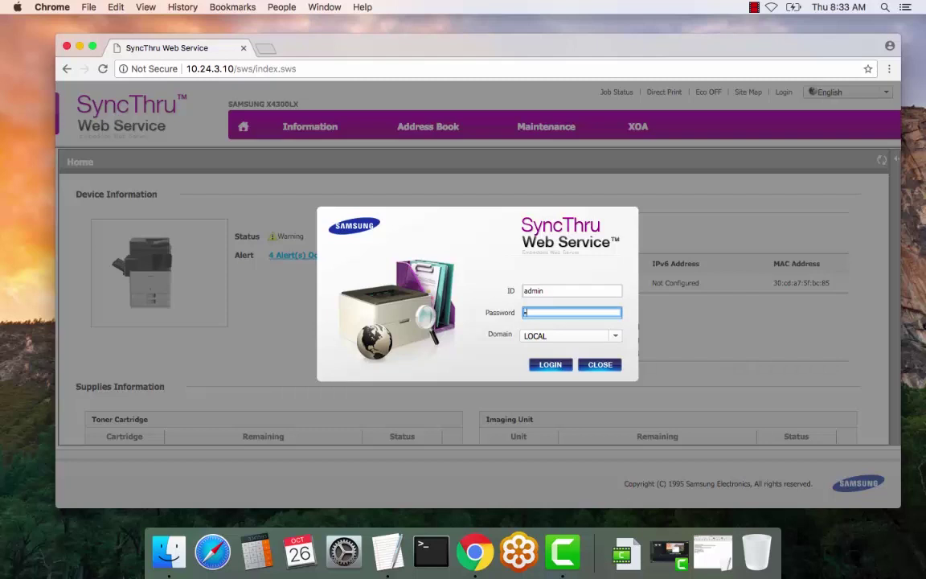
pyautogui.write('c0000')
pyautogui.click(559, 366)
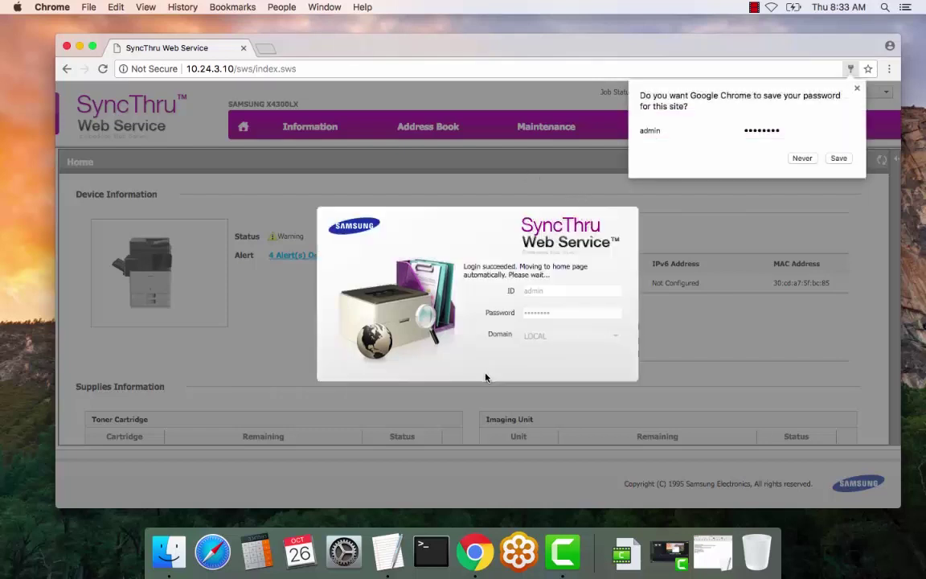
pyautogui.click(838, 160)
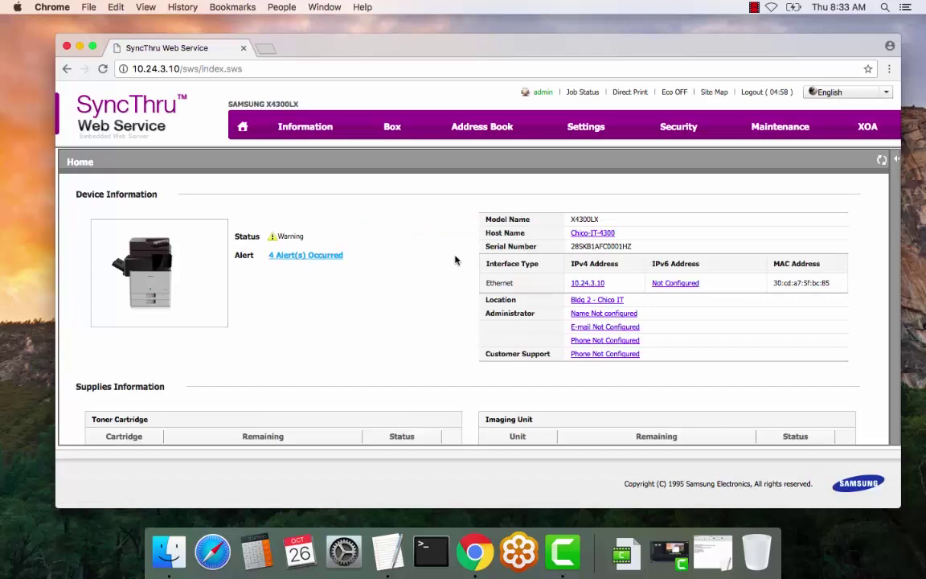
# Go to Settings > Machine Settings > Scan & Send > Email
pyautogui.click(582, 130)
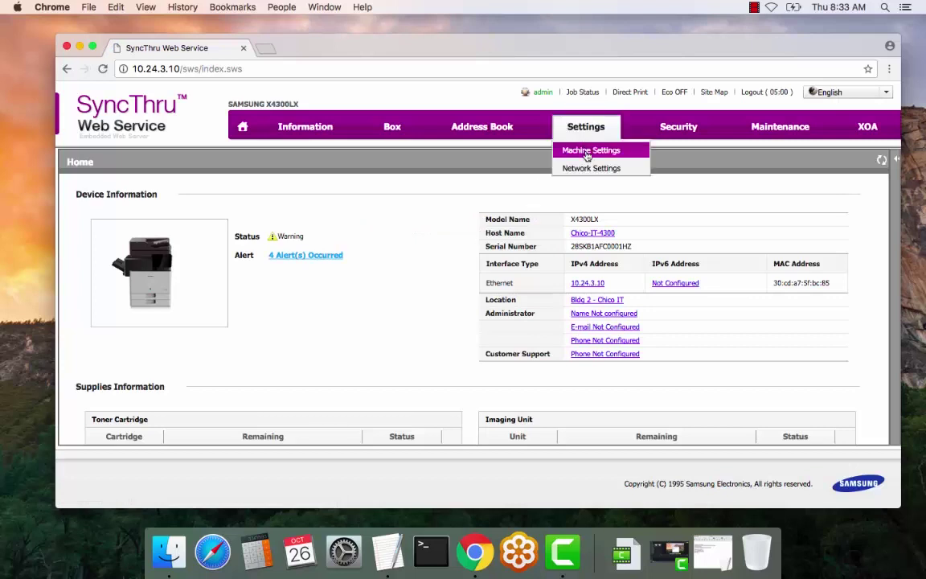
pyautogui.click(587, 153)
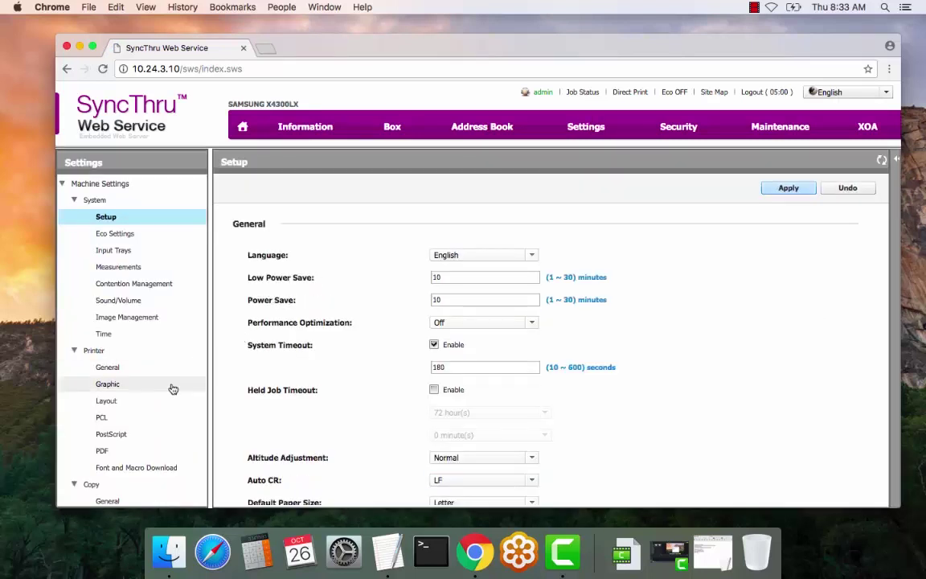
pyautogui.scroll(-2, 172, 390)
pyautogui.scroll(-8, 172, 390)
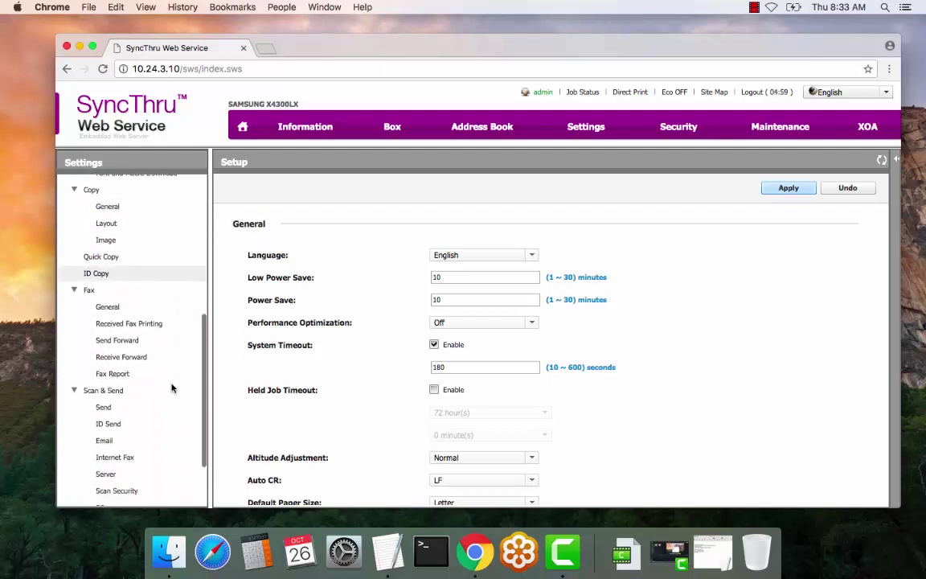
pyautogui.scroll(-1, 171, 387)
pyautogui.click(165, 379)
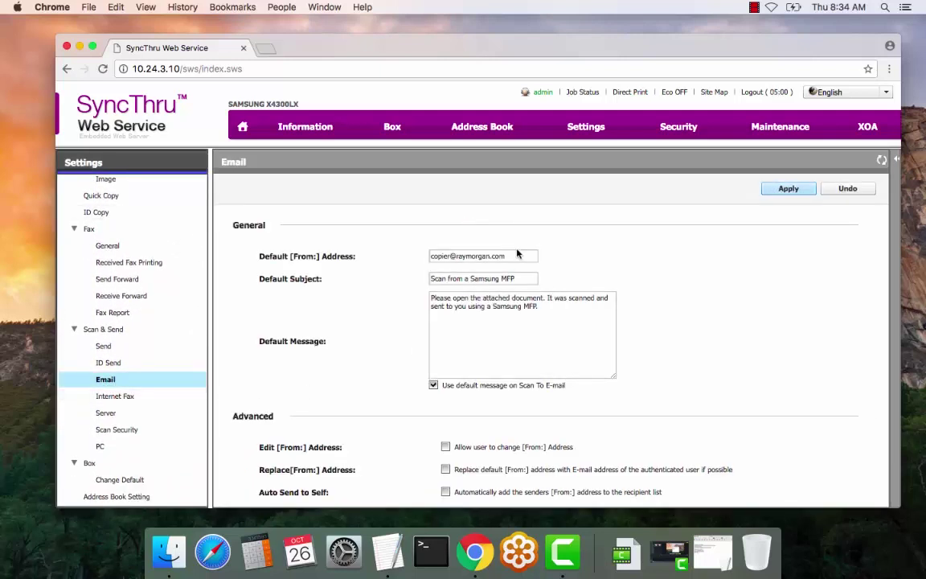
# Review the From address and subject 'Scan from a Samsung MFP', then apply the Email settings
pyautogui.tripleClick(514, 259)
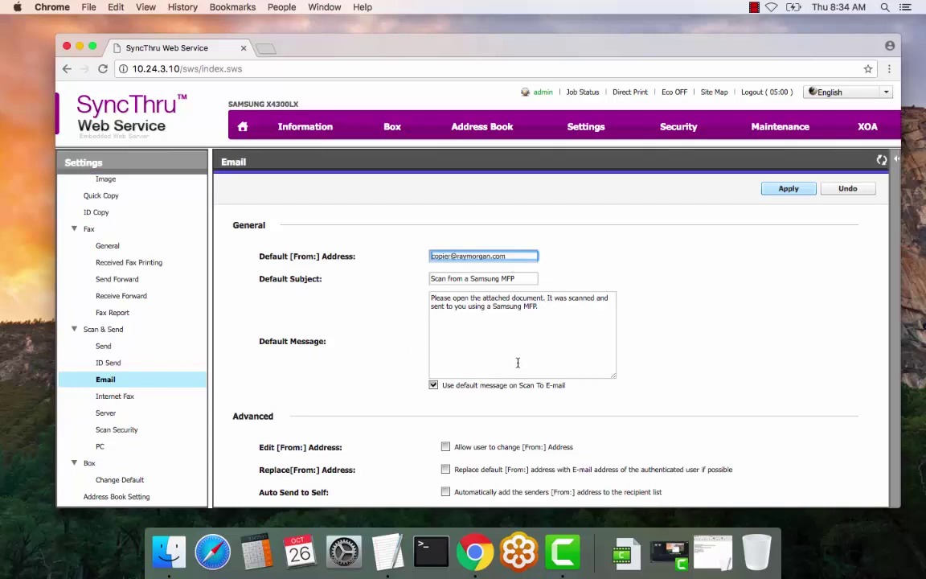
pyautogui.scroll(-1, 518, 363)
pyautogui.scroll(-2, 518, 363)
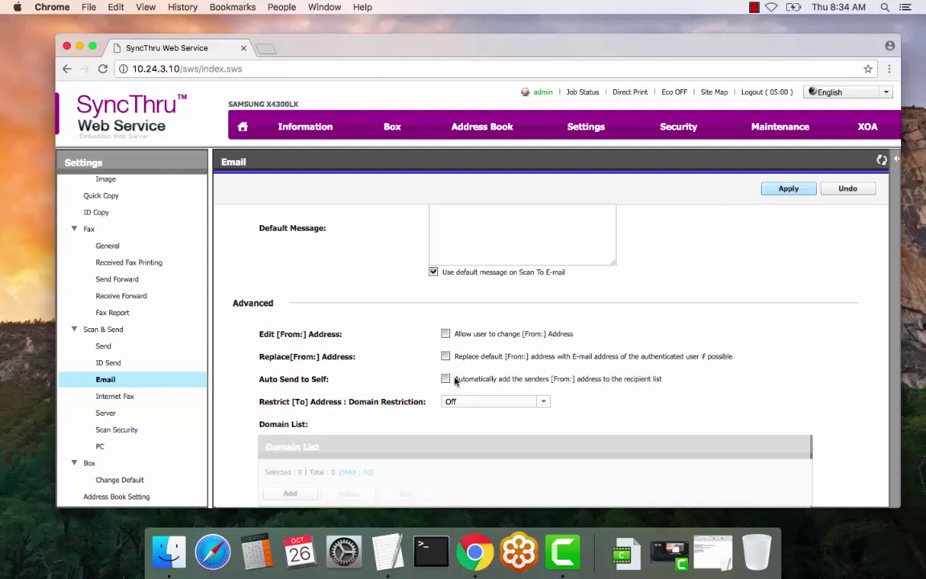
pyautogui.scroll(3, 424, 345)
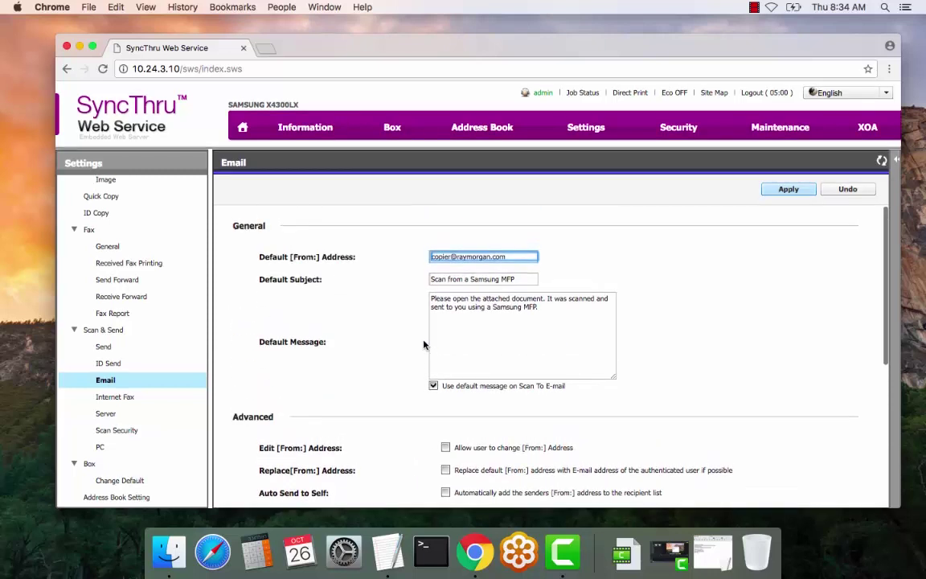
pyautogui.click(793, 193)
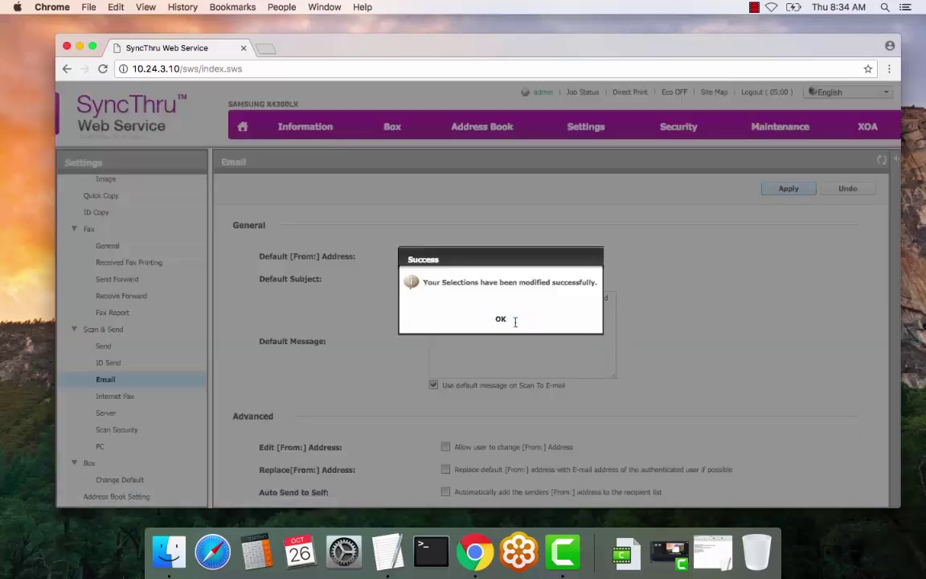
pyautogui.click(514, 320)
# Go to Network Settings and the Outgoing Mail Server (SMTP) page
pyautogui.moveTo(586, 128)
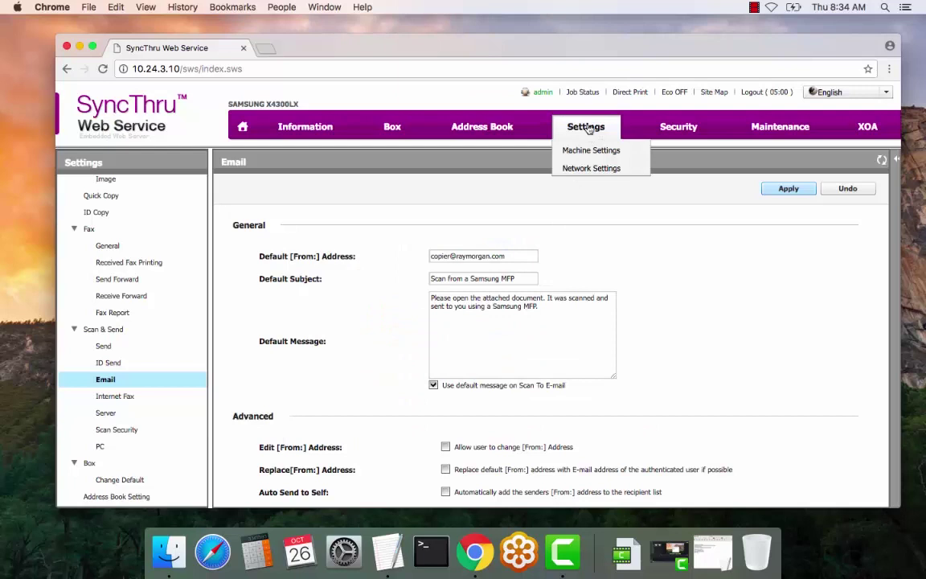
pyautogui.click(587, 168)
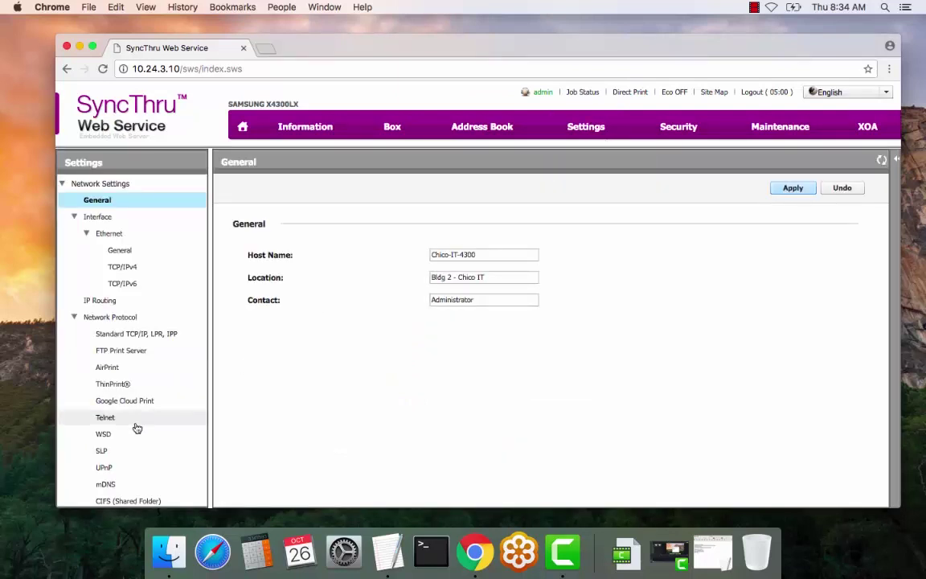
pyautogui.scroll(-2, 134, 428)
pyautogui.scroll(-4, 138, 426)
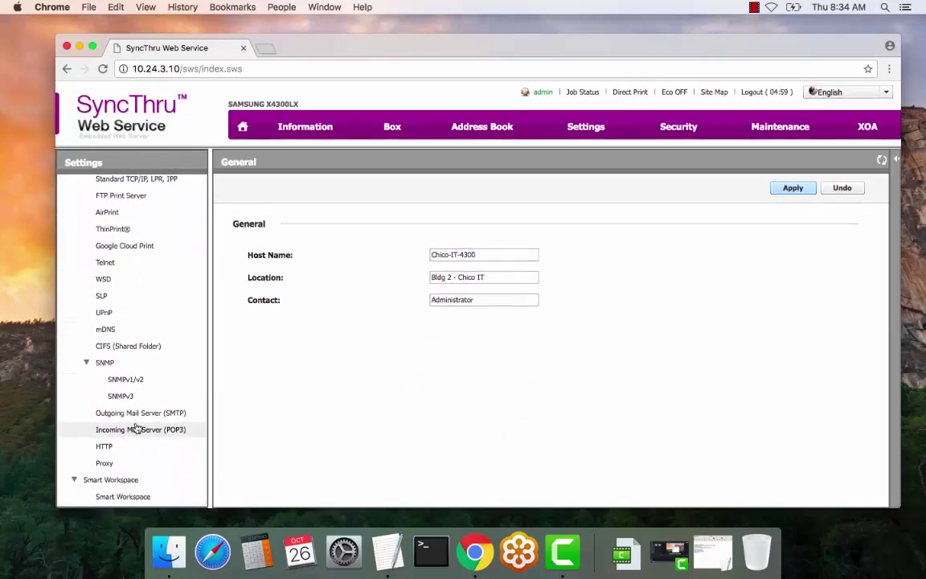
pyautogui.click(148, 413)
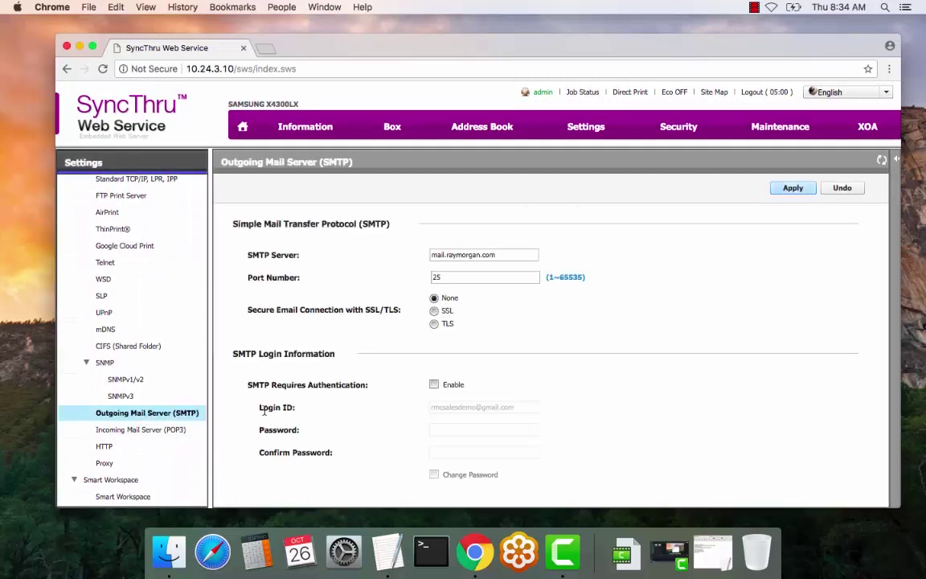
# Confirm SMTP server mail.raymorgan.com, port 25, and SSL/TLS left at None
pyautogui.tripleClick(516, 254)
pyautogui.click(516, 254)
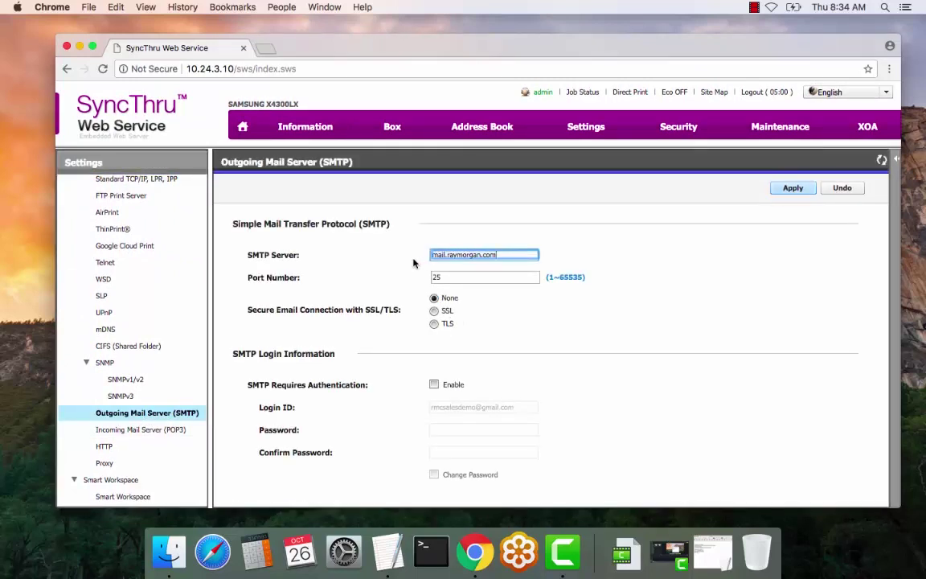
pyautogui.press('Tab')
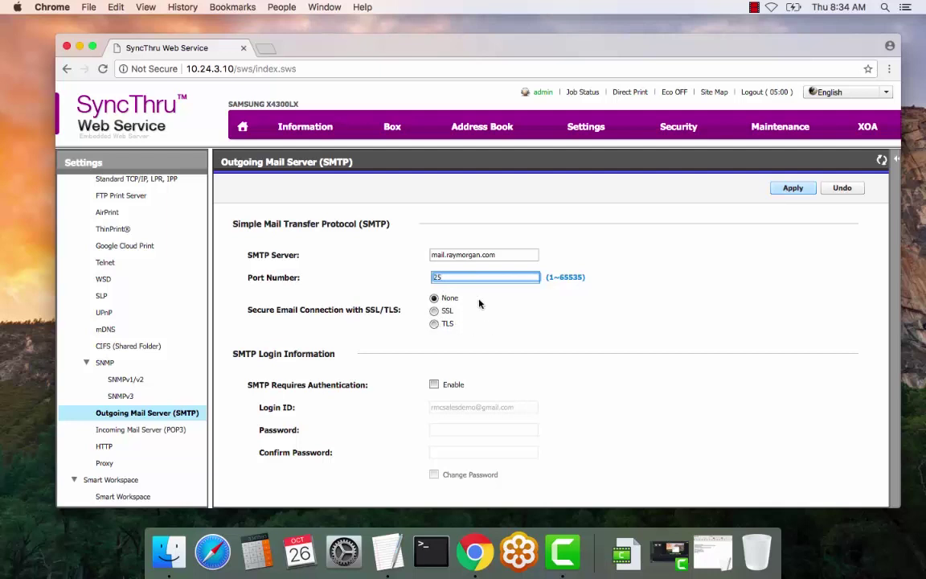
pyautogui.tripleClick(510, 252)
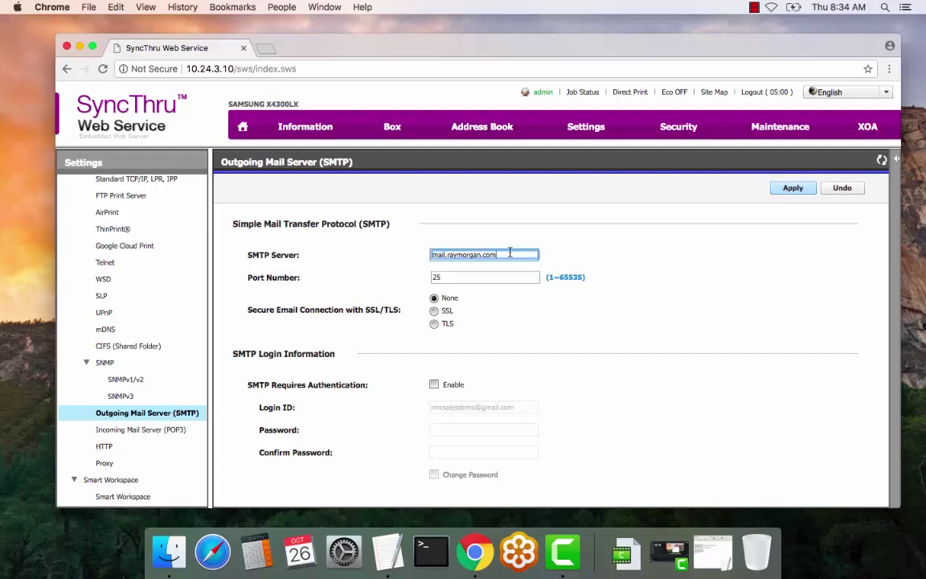
pyautogui.doubleClick(456, 276)
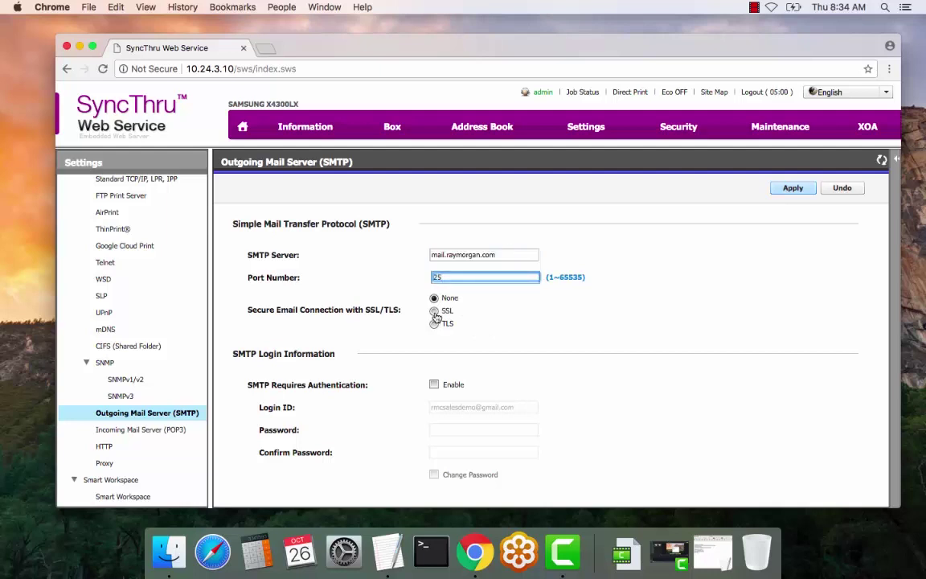
pyautogui.click(520, 243)
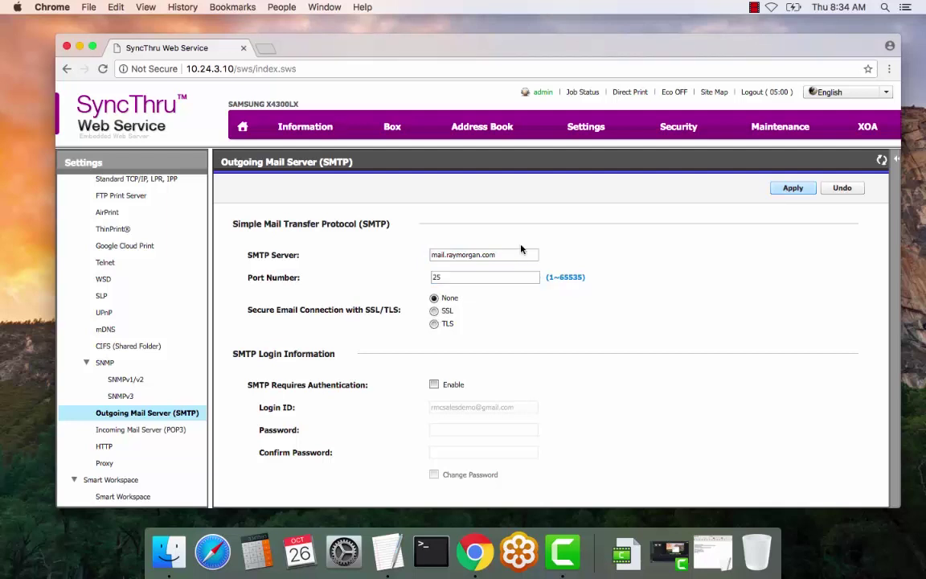
pyautogui.tripleClick(510, 255)
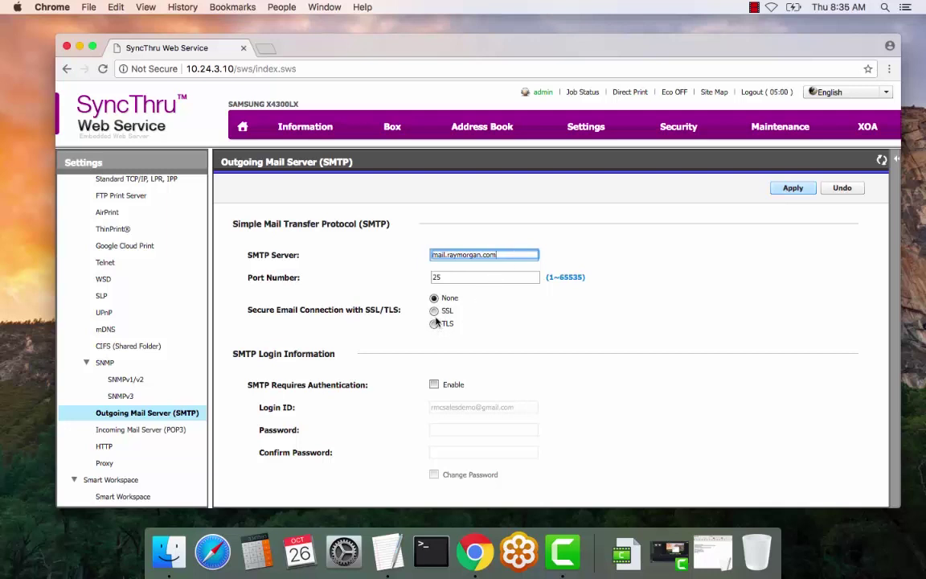
pyautogui.press('Tab')
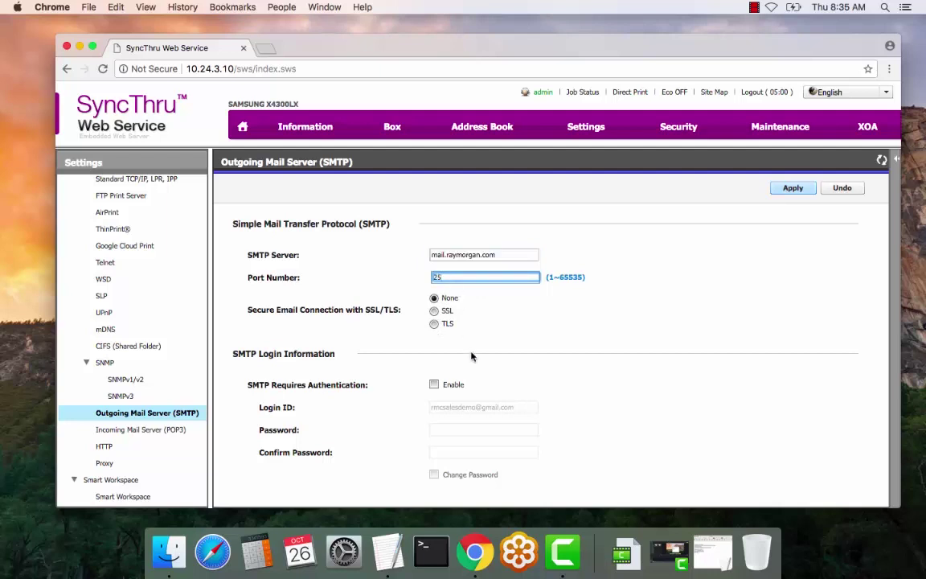
pyautogui.scroll(-1, 472, 356)
pyautogui.scroll(-4, 472, 357)
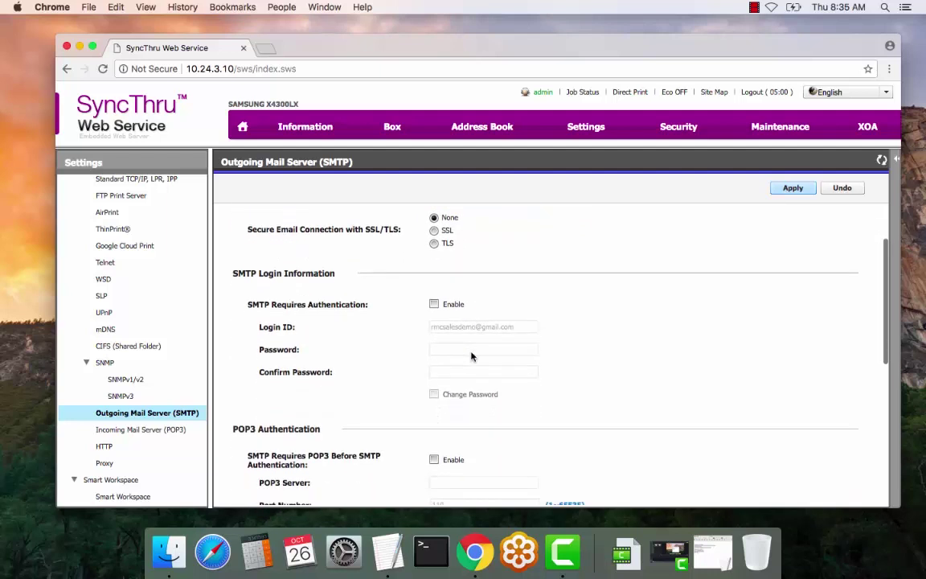
# Enable SMTP authentication with the login ID and turn on Change Password
pyautogui.click(434, 305)
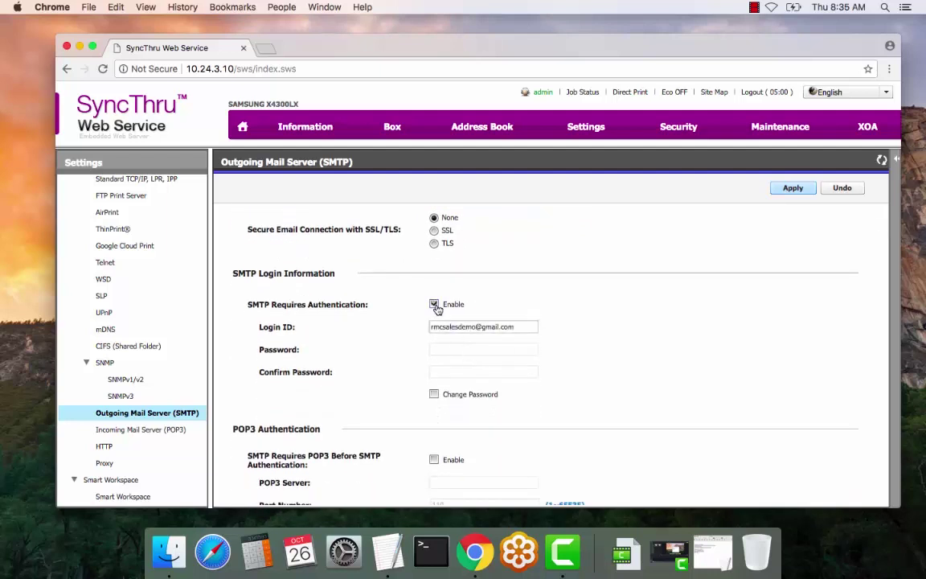
pyautogui.tripleClick(534, 327)
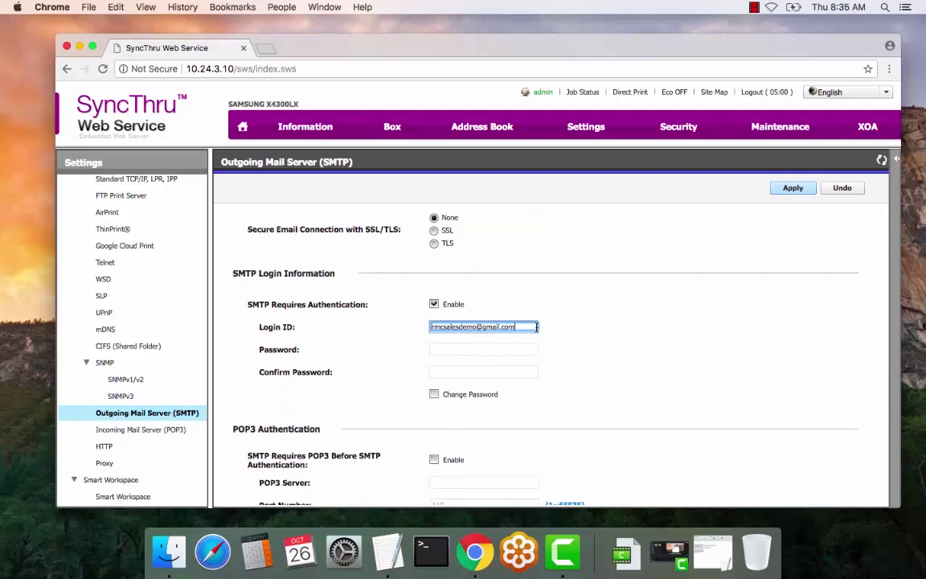
pyautogui.click(448, 357)
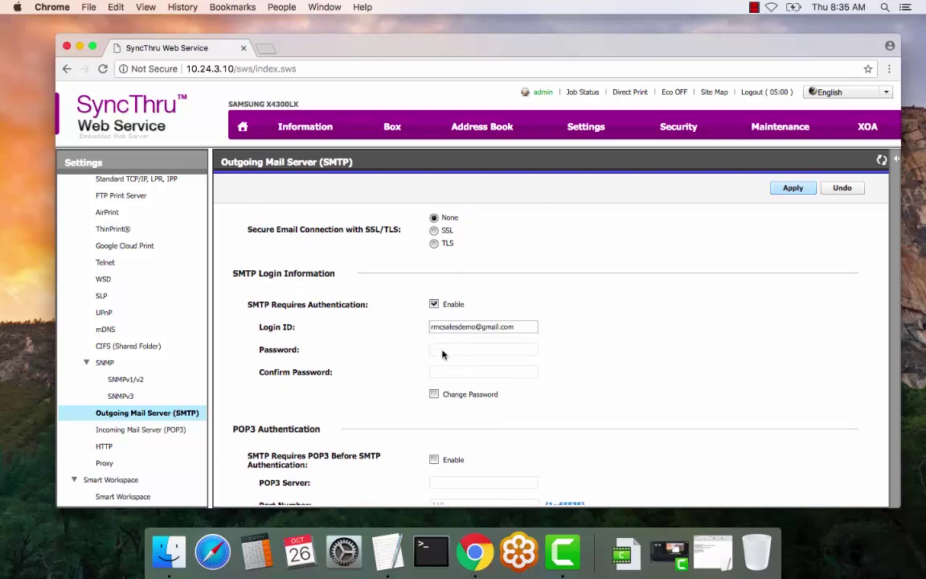
pyautogui.click(434, 394)
pyautogui.click(494, 349)
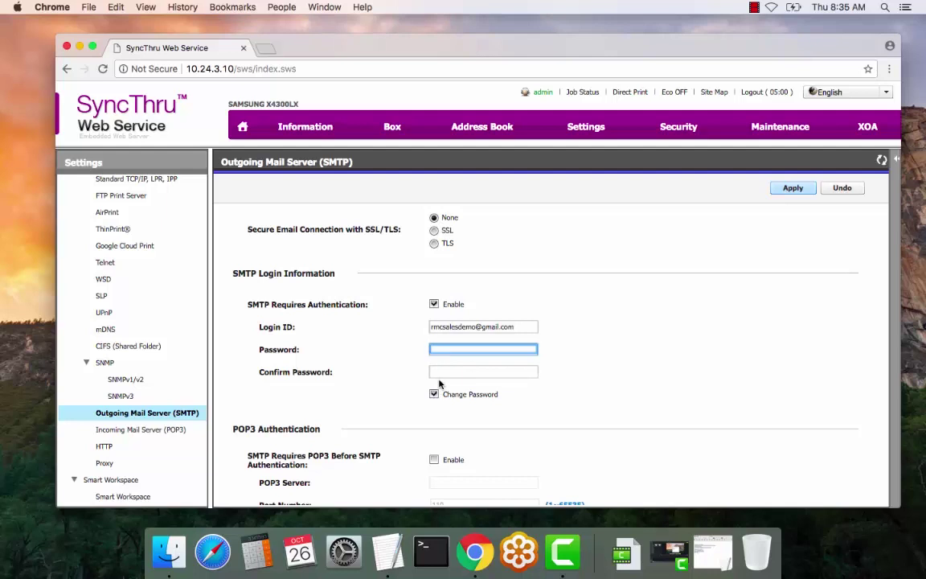
pyautogui.click(444, 374)
# Check the 30-second connection timeout, 10 MB maximum message size, and default From address
pyautogui.scroll(-5, 449, 414)
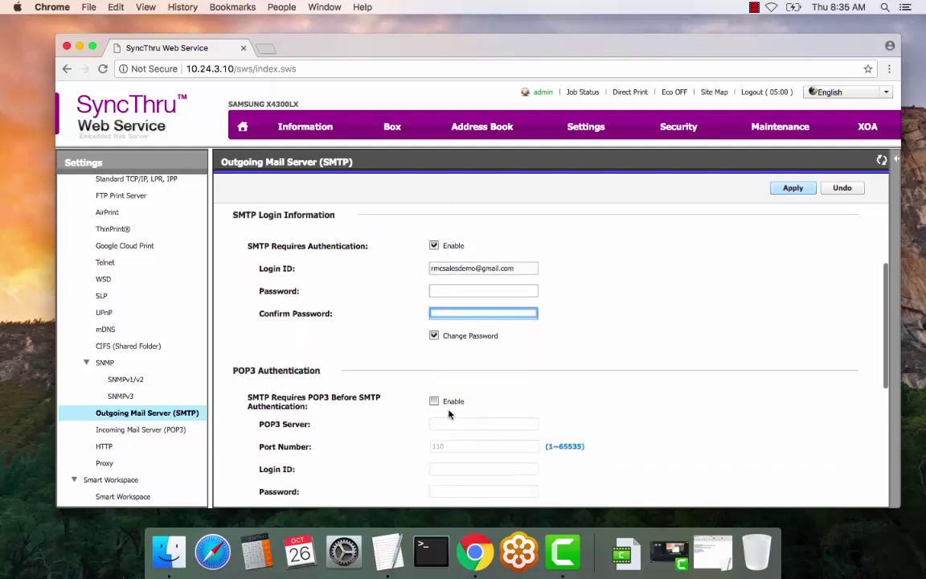
pyautogui.scroll(-2, 448, 414)
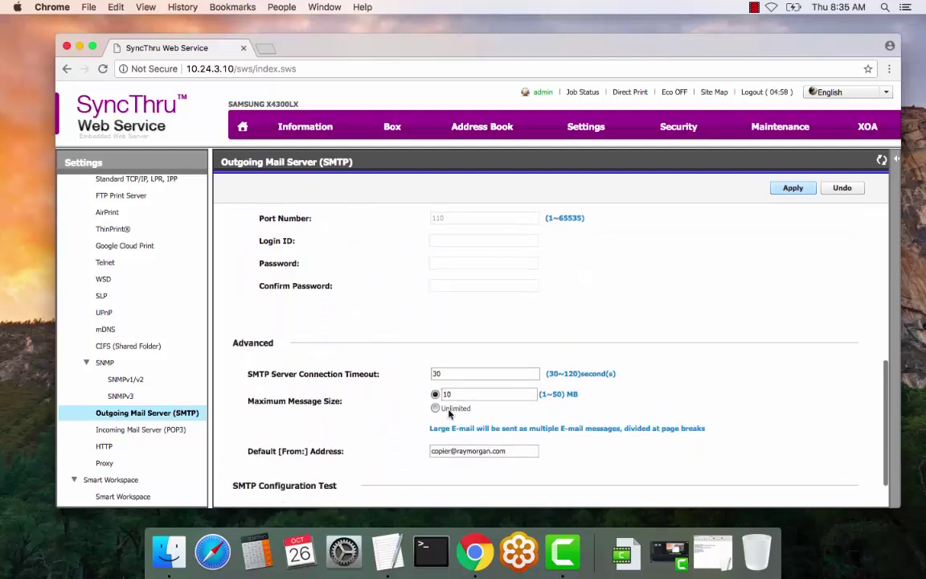
pyautogui.doubleClick(457, 373)
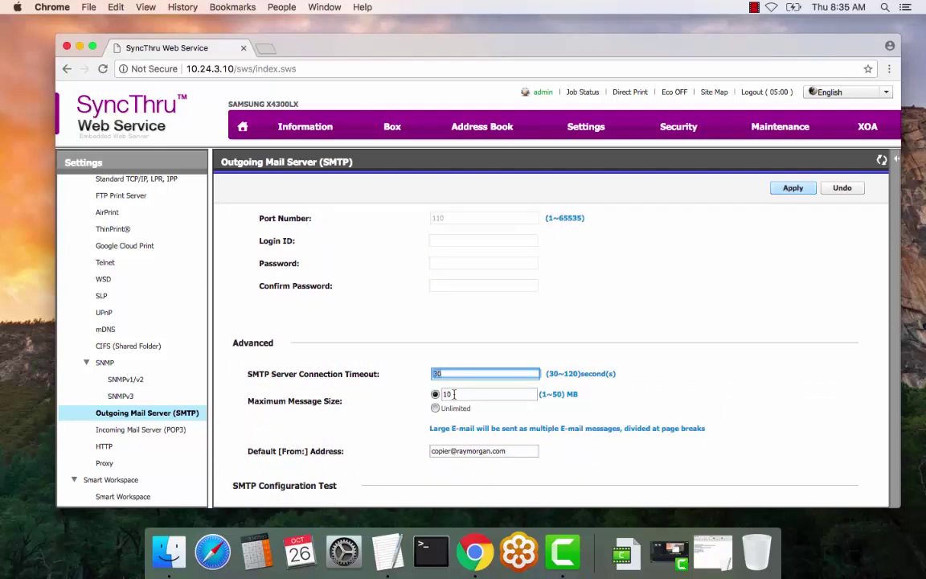
pyautogui.doubleClick(468, 394)
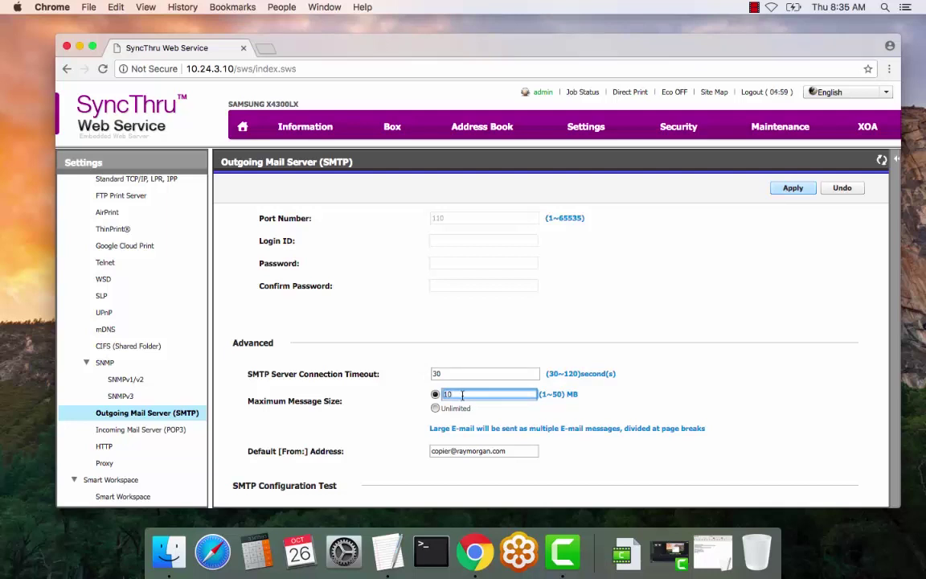
pyautogui.scroll(-2, 362, 446)
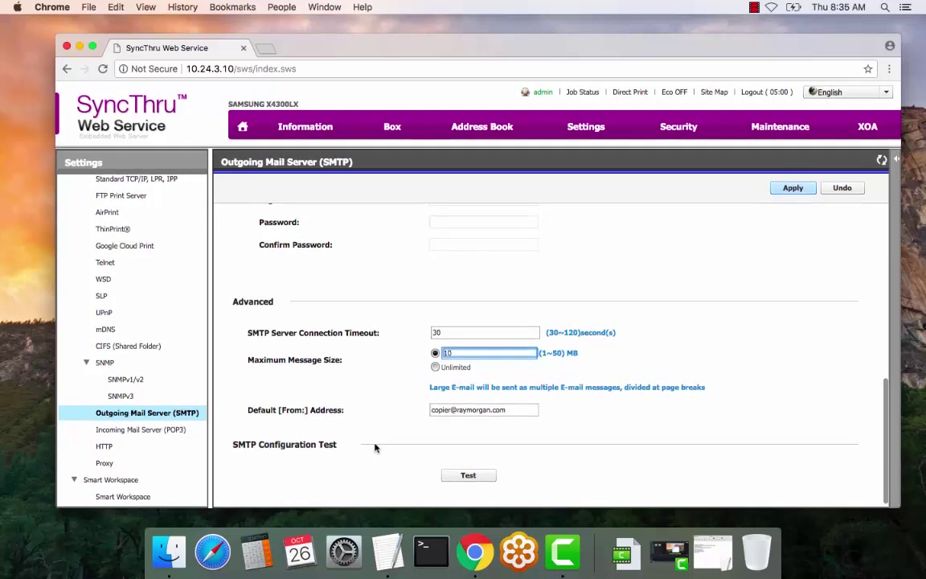
pyautogui.moveTo(512, 410); pyautogui.dragTo(439, 412)
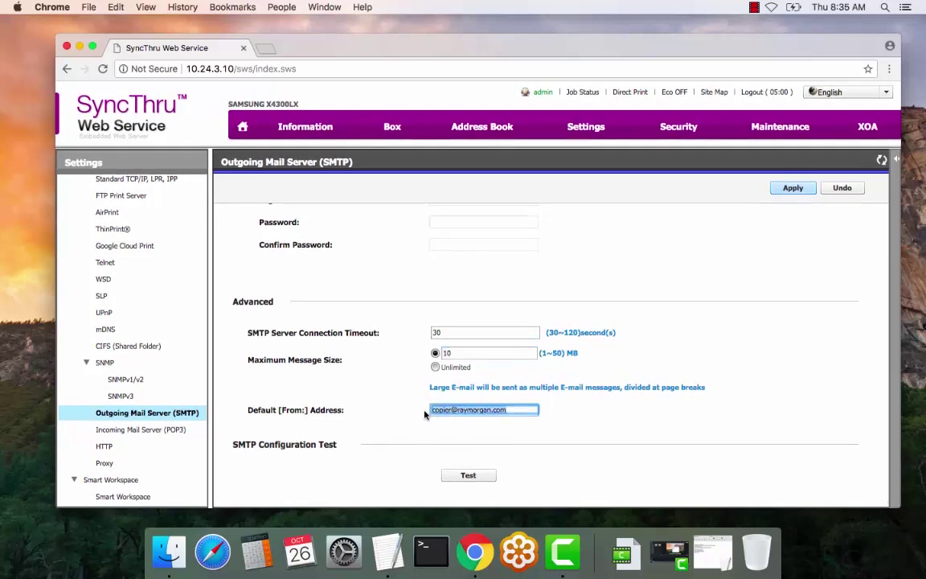
pyautogui.scroll(5, 487, 421)
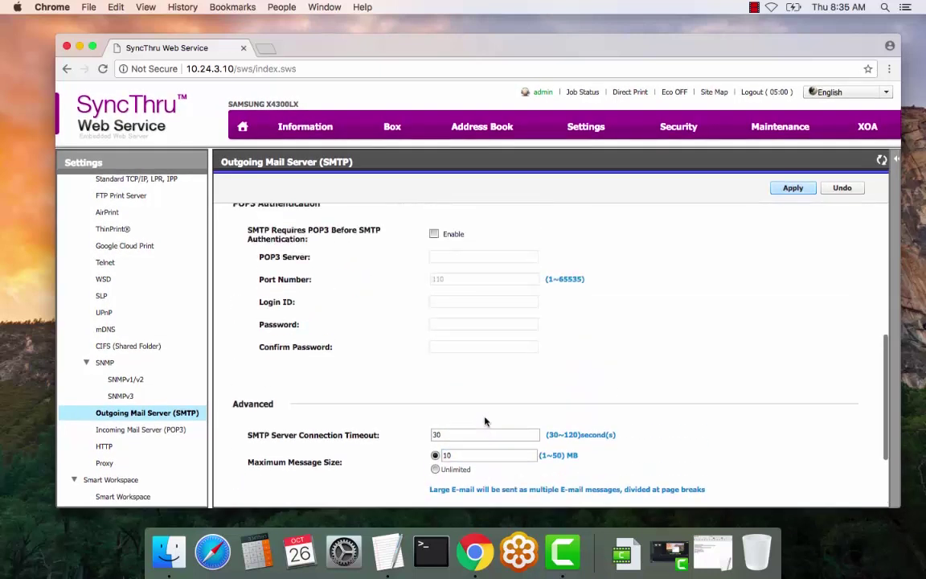
pyautogui.scroll(2, 485, 421)
# Turn off Change Password and SMTP authentication
pyautogui.click(434, 386)
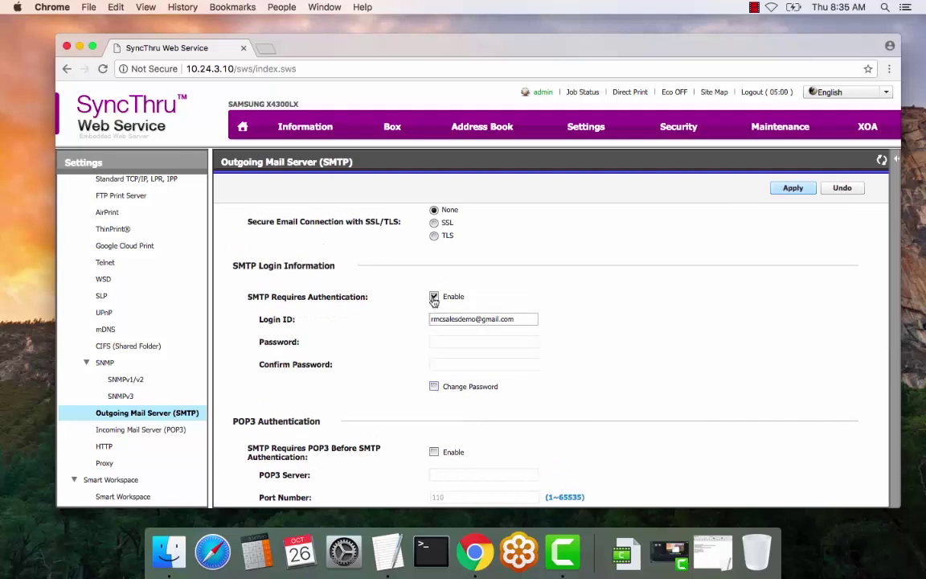
pyautogui.click(434, 297)
pyautogui.scroll(1, 534, 345)
pyautogui.scroll(2, 533, 345)
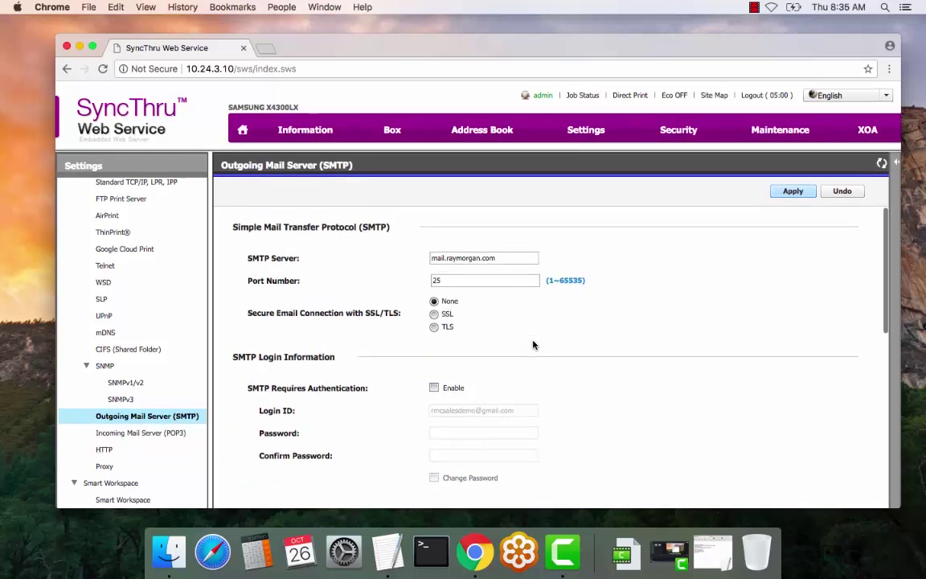
pyautogui.scroll(-9, 533, 345)
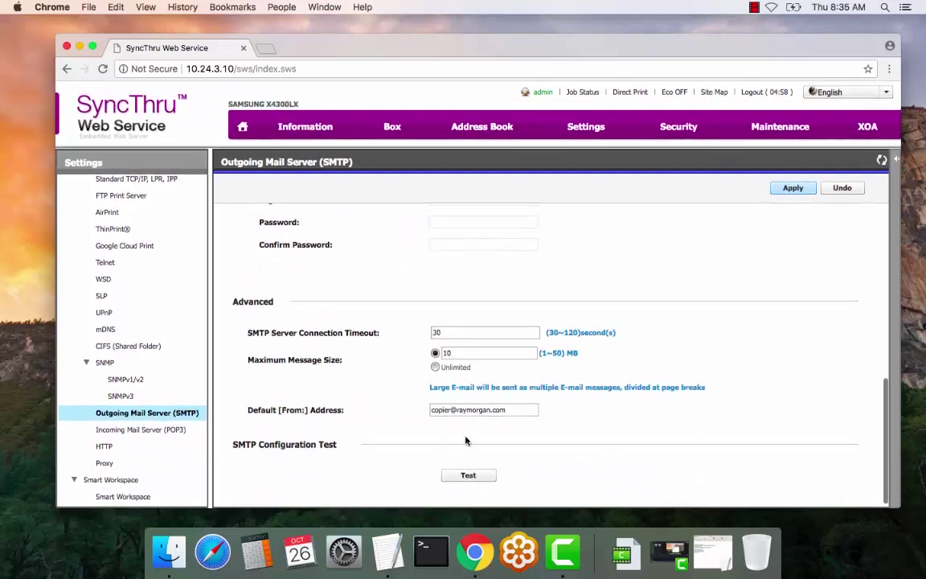
# Run the SMTP configuration test, then apply the outgoing mail server settings
pyautogui.click(468, 472)
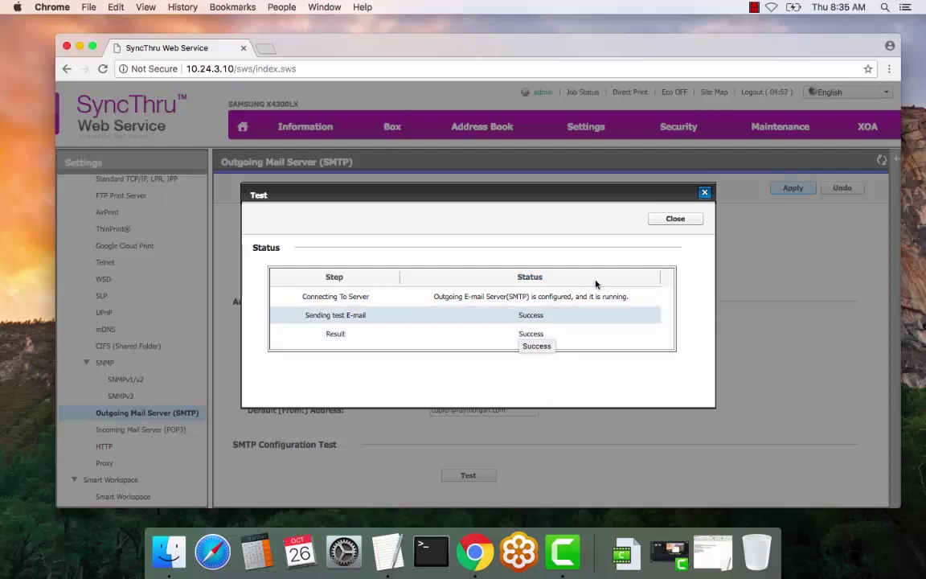
pyautogui.click(676, 220)
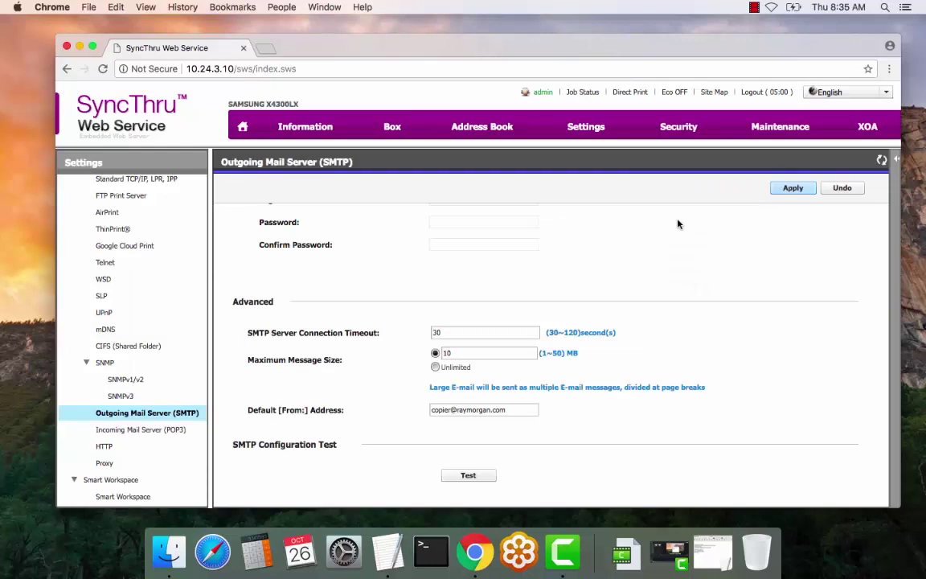
pyautogui.click(793, 188)
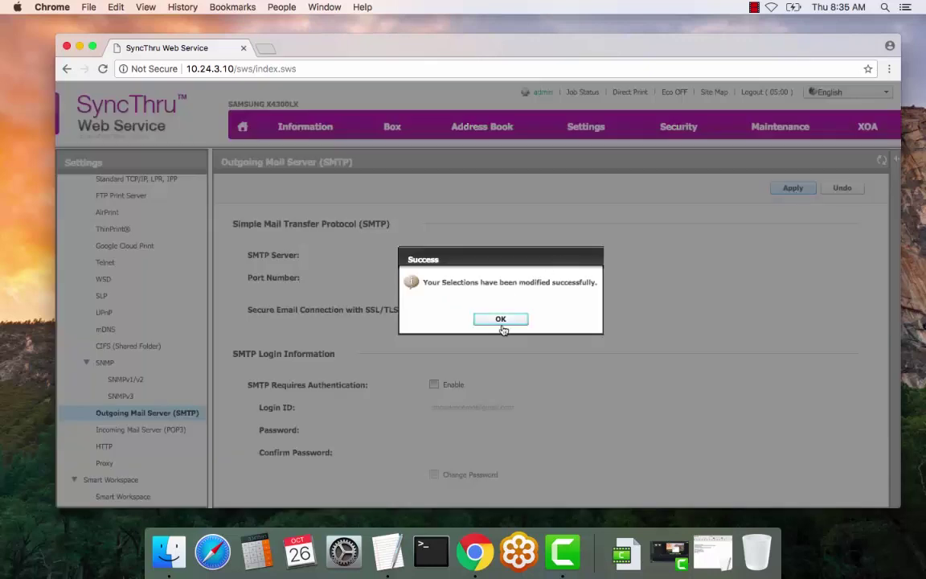